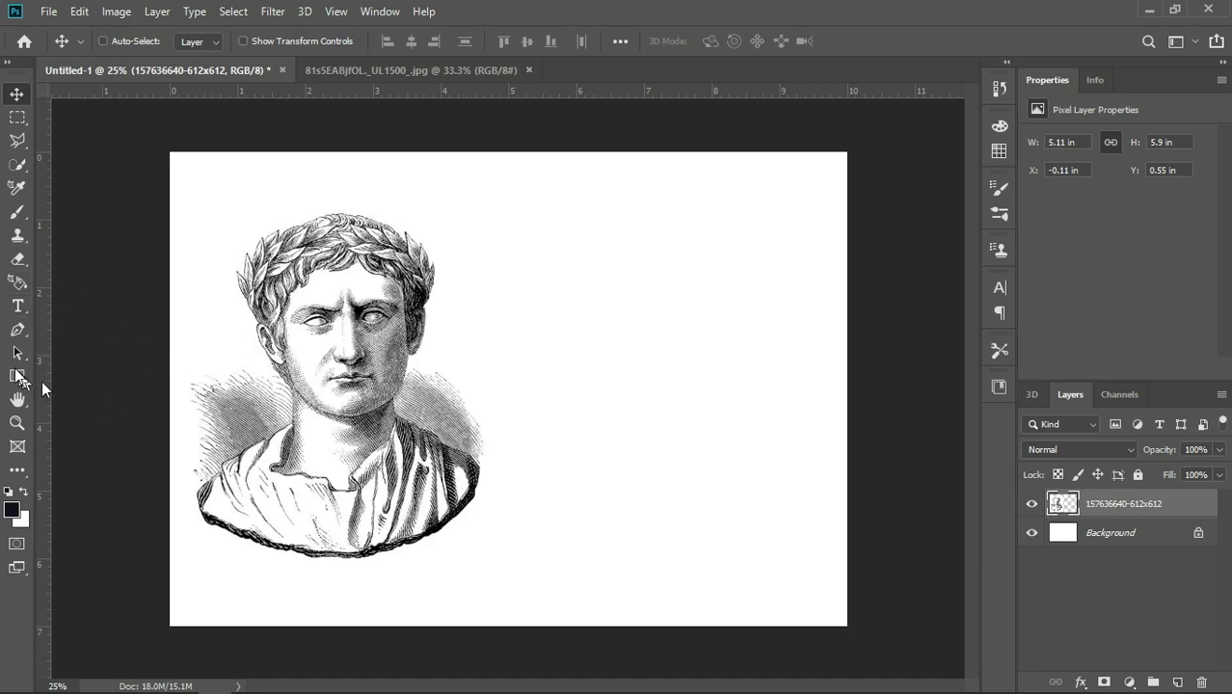
Choose the Clone Stamp tool and set its brush to size 125, sampling the current layer.
{"action": "left_click", "coordinate": [17, 234]}
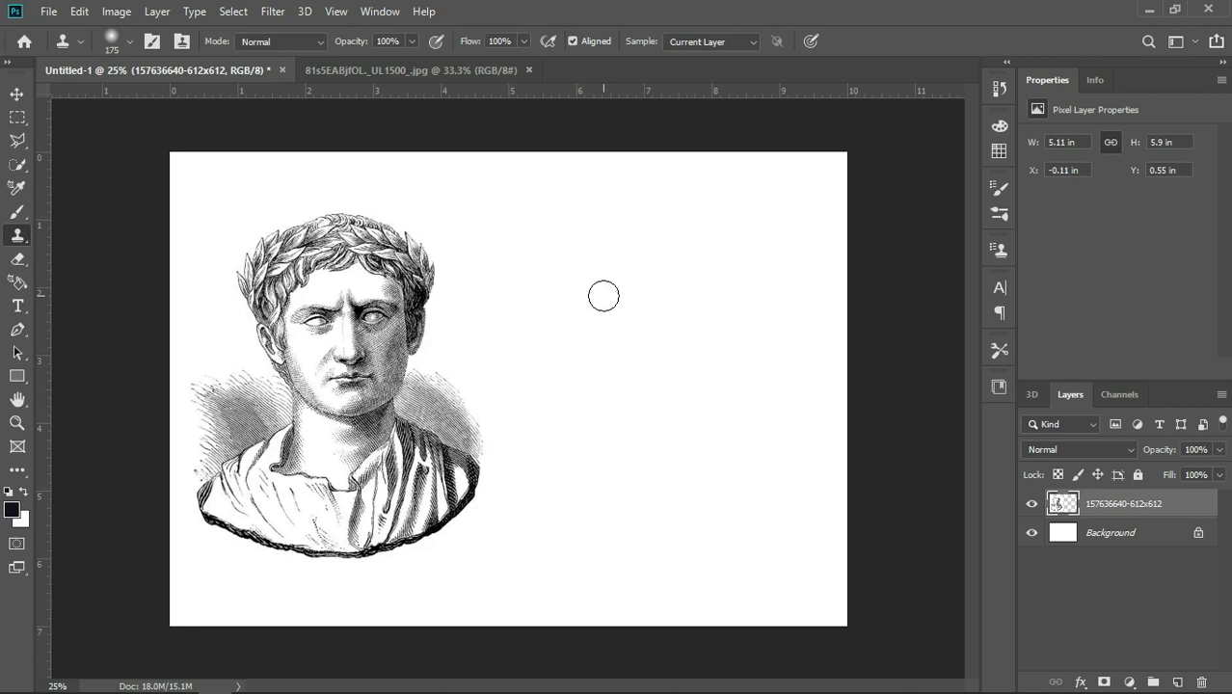
{"action": "key", "text": "bracketright"}
{"action": "key", "text": "bracketright"}
{"action": "key", "text": "bracketleft"}
{"action": "key", "text": "bracketleft"}
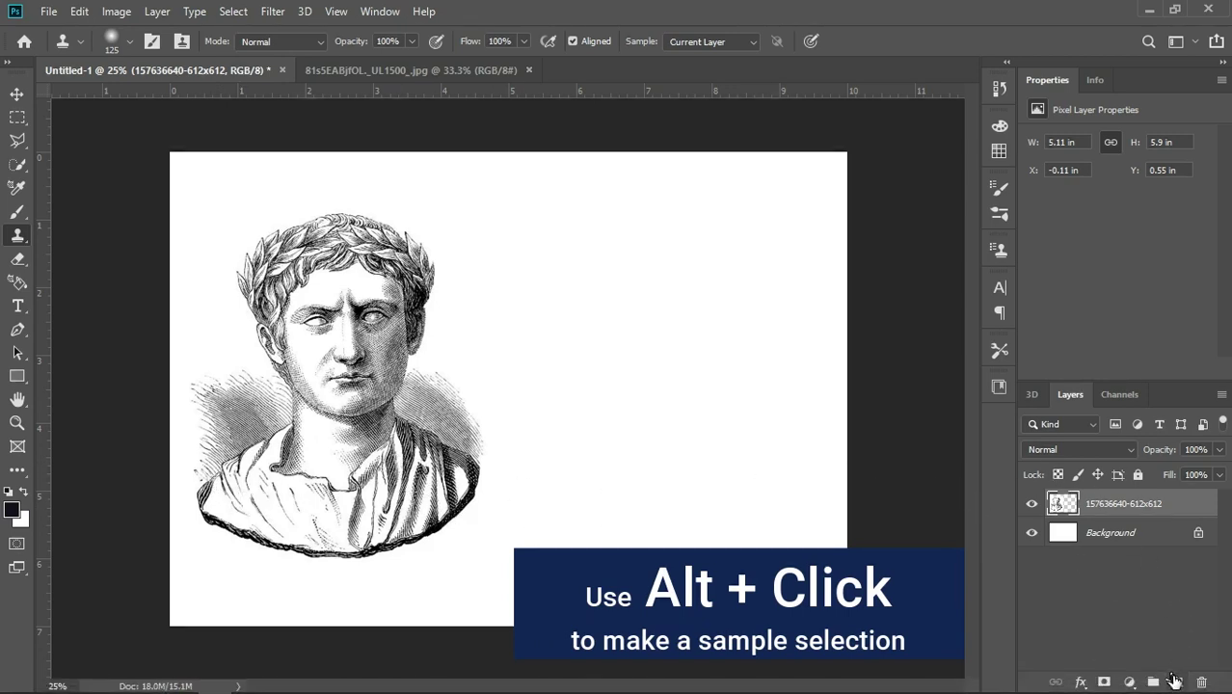
Add Layer 1 and clone-paint the bust's robe, drapery and collar to its right.
{"action": "left_click", "coordinate": [1177, 683]}
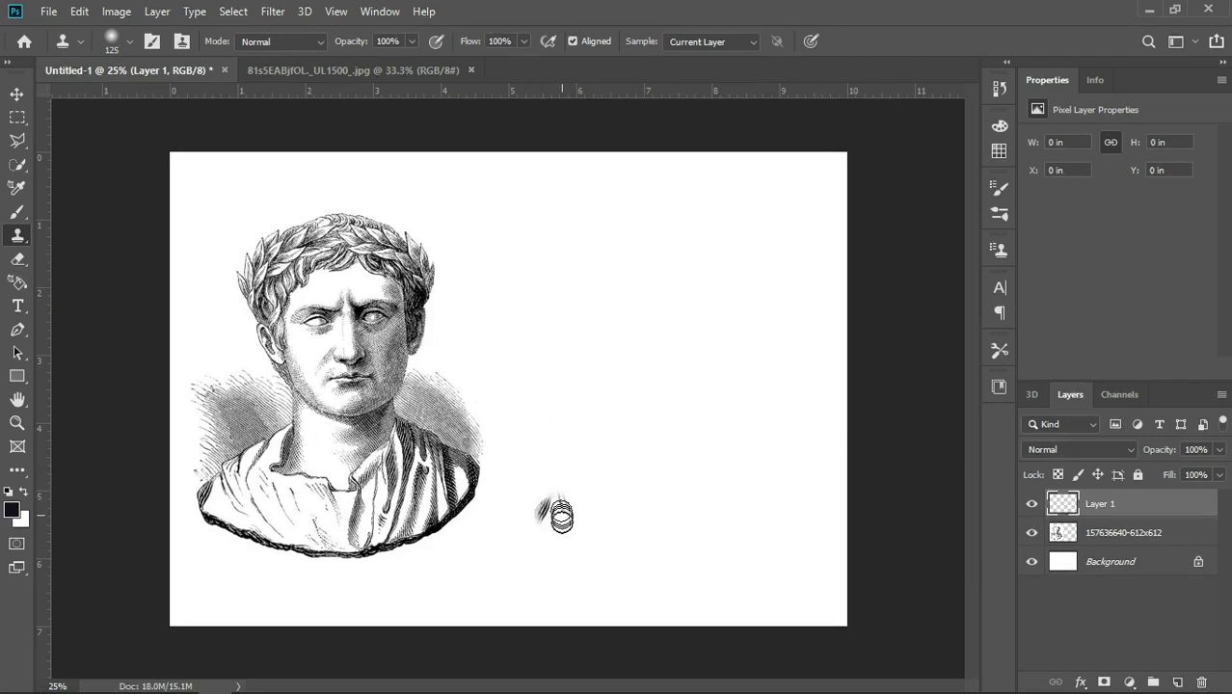
{"action": "left_click_drag", "start_coordinate": [559, 525], "coordinate": [577, 512]}
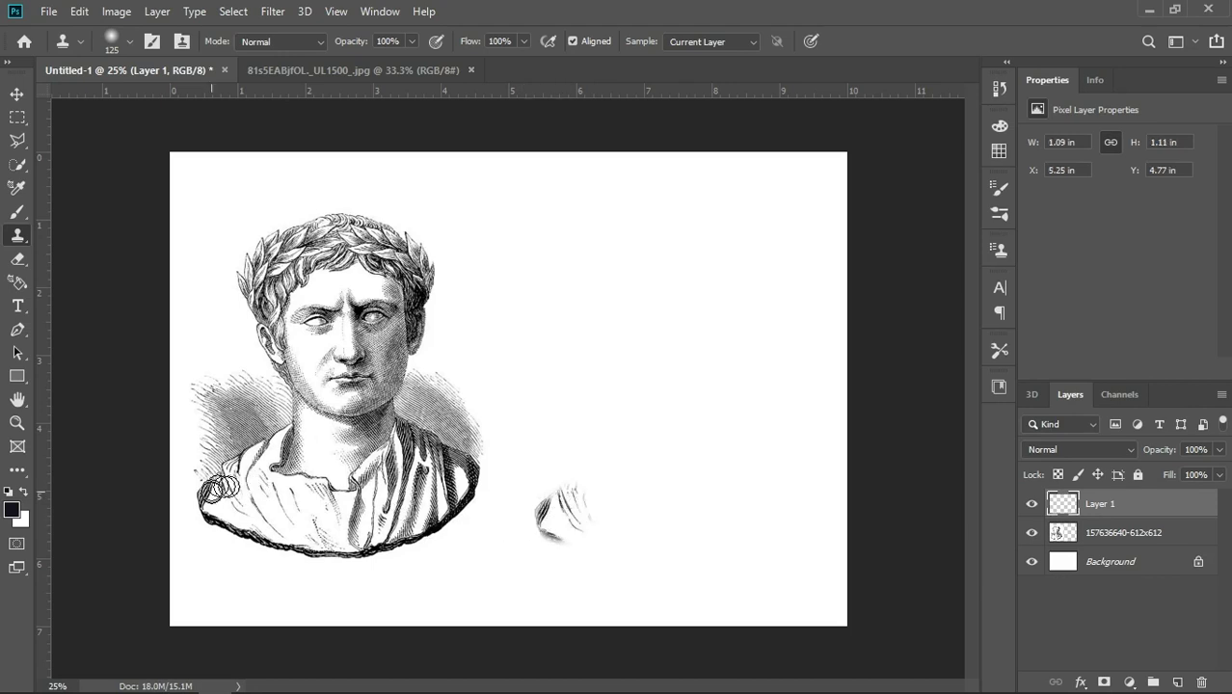
{"action": "left_click_drag", "start_coordinate": [212, 487], "coordinate": [241, 500]}
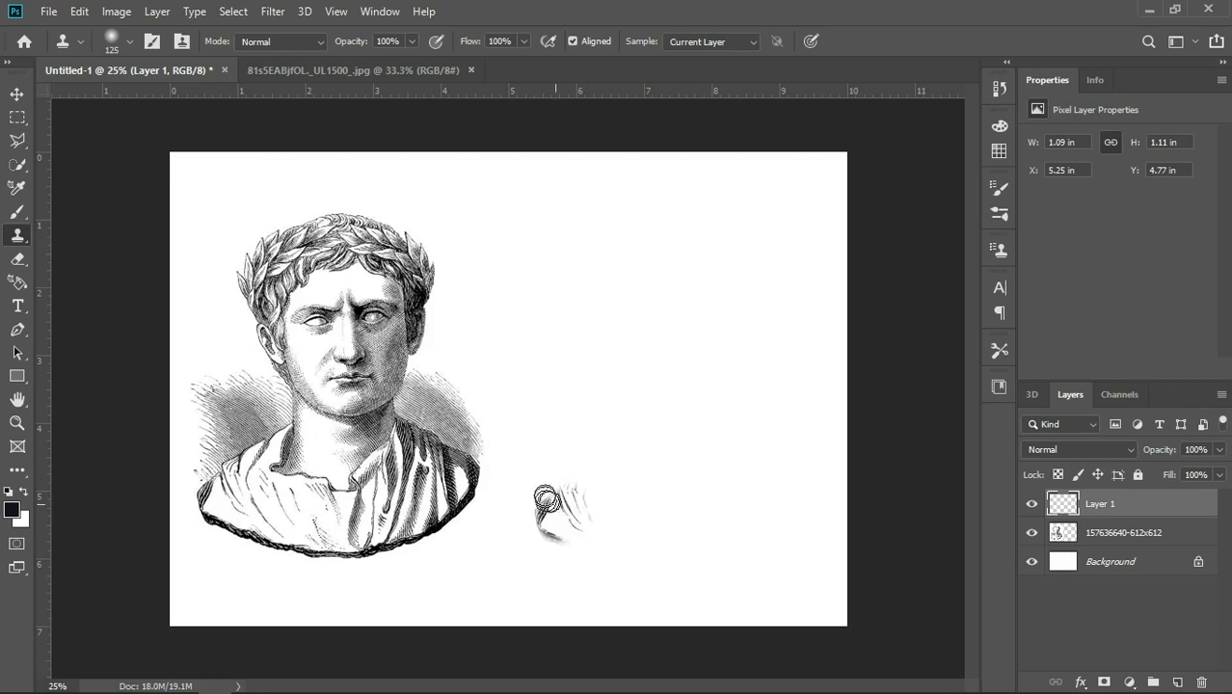
{"action": "mouse_move", "coordinate": [551, 495]}
{"action": "left_mouse_down"}
{"action": "mouse_move", "coordinate": [552, 472]}
{"action": "mouse_move", "coordinate": [568, 489]}
{"action": "left_mouse_up"}
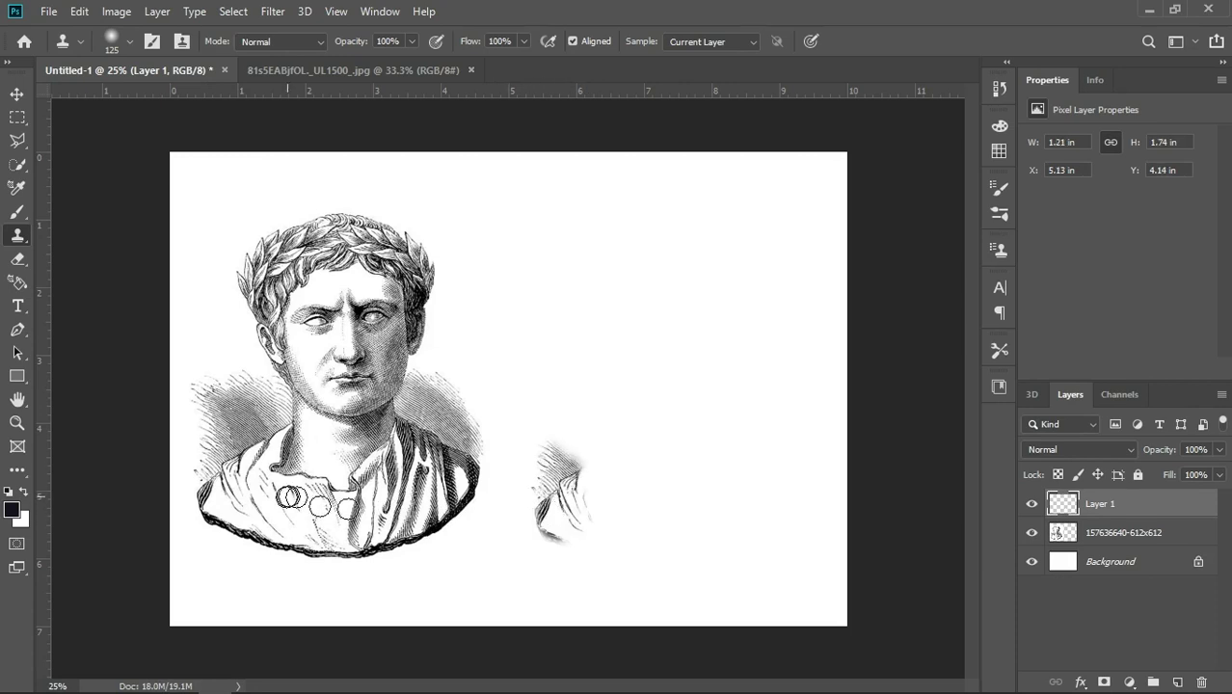
{"action": "mouse_move", "coordinate": [578, 522]}
{"action": "left_mouse_down"}
{"action": "mouse_move", "coordinate": [617, 501]}
{"action": "mouse_move", "coordinate": [633, 531]}
{"action": "mouse_move", "coordinate": [692, 520]}
{"action": "left_mouse_up"}
{"action": "left_click_drag", "start_coordinate": [596, 517], "coordinate": [732, 503]}
{"action": "mouse_move", "coordinate": [636, 481]}
{"action": "left_mouse_down"}
{"action": "mouse_move", "coordinate": [646, 469]}
{"action": "mouse_move", "coordinate": [605, 502]}
{"action": "mouse_move", "coordinate": [578, 550]}
{"action": "mouse_move", "coordinate": [682, 571]}
{"action": "mouse_move", "coordinate": [732, 557]}
{"action": "mouse_move", "coordinate": [820, 476]}
{"action": "mouse_move", "coordinate": [825, 451]}
{"action": "mouse_move", "coordinate": [791, 359]}
{"action": "mouse_move", "coordinate": [737, 503]}
{"action": "mouse_move", "coordinate": [749, 355]}
{"action": "mouse_move", "coordinate": [737, 366]}
{"action": "mouse_move", "coordinate": [761, 289]}
{"action": "mouse_move", "coordinate": [728, 221]}
{"action": "mouse_move", "coordinate": [610, 214]}
{"action": "mouse_move", "coordinate": [622, 241]}
{"action": "mouse_move", "coordinate": [577, 286]}
{"action": "mouse_move", "coordinate": [573, 410]}
{"action": "mouse_move", "coordinate": [628, 325]}
{"action": "mouse_move", "coordinate": [545, 461]}
{"action": "mouse_move", "coordinate": [654, 494]}
{"action": "mouse_move", "coordinate": [718, 318]}
{"action": "mouse_move", "coordinate": [641, 393]}
{"action": "mouse_move", "coordinate": [723, 260]}
{"action": "mouse_move", "coordinate": [612, 381]}
{"action": "mouse_move", "coordinate": [675, 308]}
{"action": "mouse_move", "coordinate": [645, 275]}
{"action": "mouse_move", "coordinate": [665, 489]}
{"action": "mouse_move", "coordinate": [778, 531]}
{"action": "mouse_move", "coordinate": [803, 520]}
{"action": "mouse_move", "coordinate": [621, 564]}
{"action": "mouse_move", "coordinate": [665, 544]}
{"action": "mouse_move", "coordinate": [675, 420]}
{"action": "left_mouse_up"}
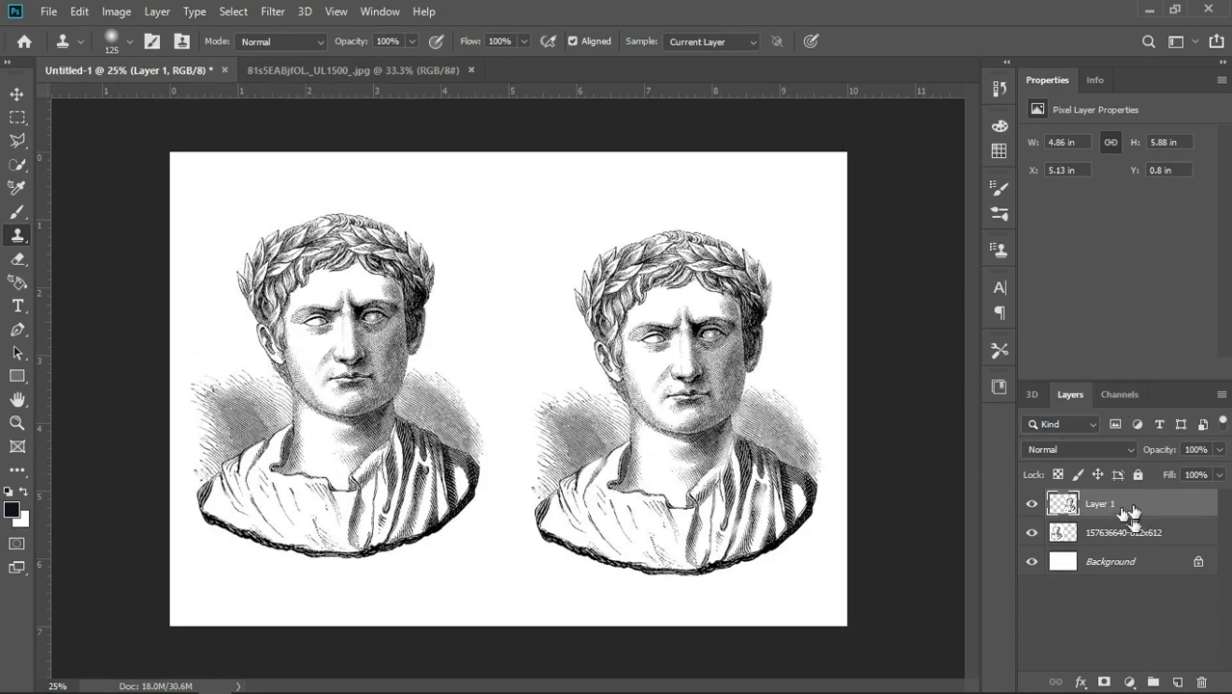
Move the cloned bust on Layer 1 left and up, closer to the original.
{"action": "left_click", "coordinate": [16, 94]}
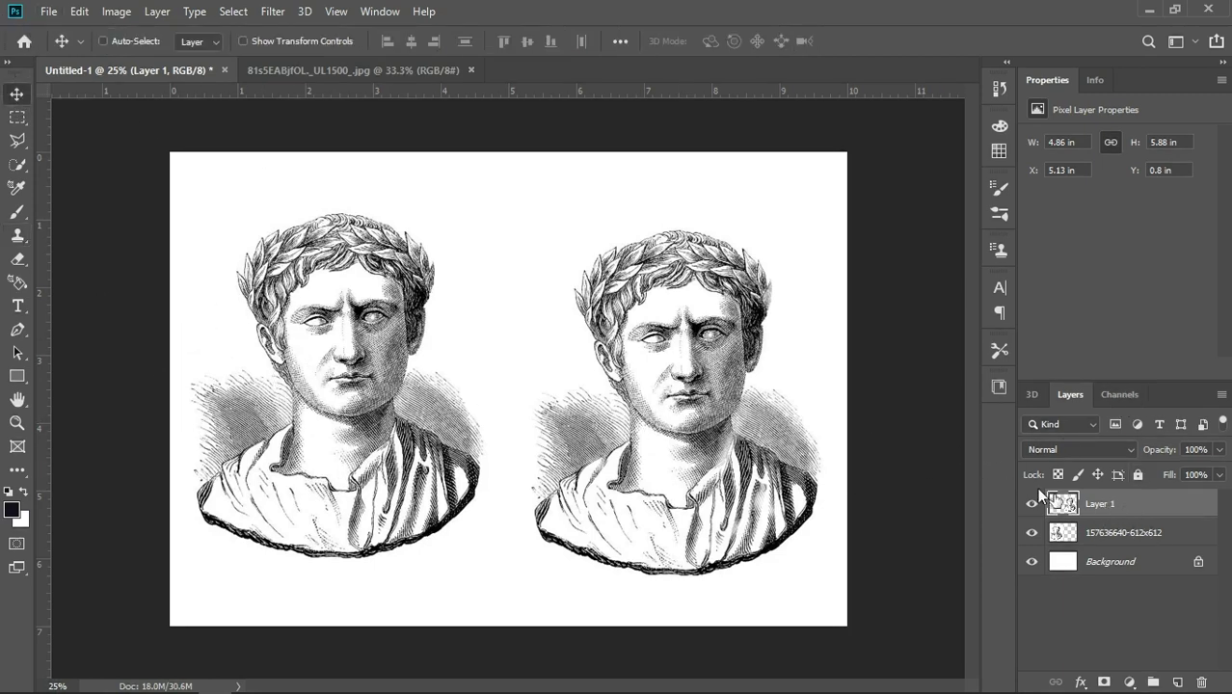
{"action": "left_click_drag", "start_coordinate": [609, 486], "coordinate": [603, 472]}
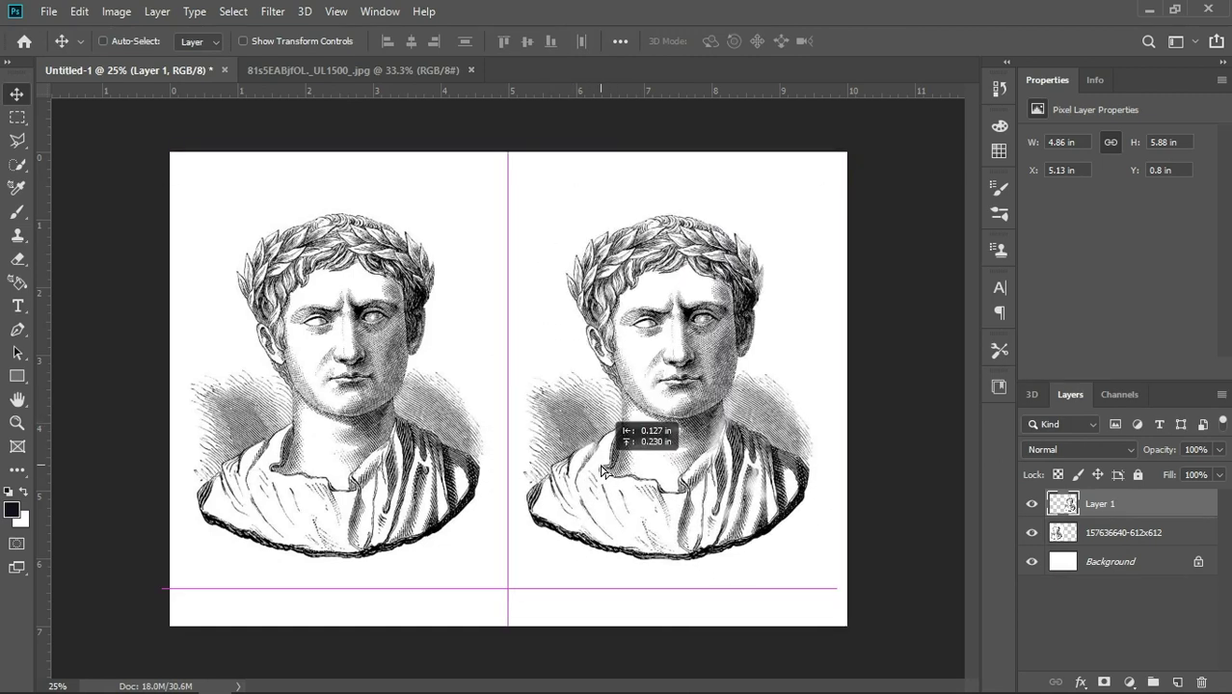
{"action": "left_click_drag", "start_coordinate": [667, 496], "coordinate": [659, 482]}
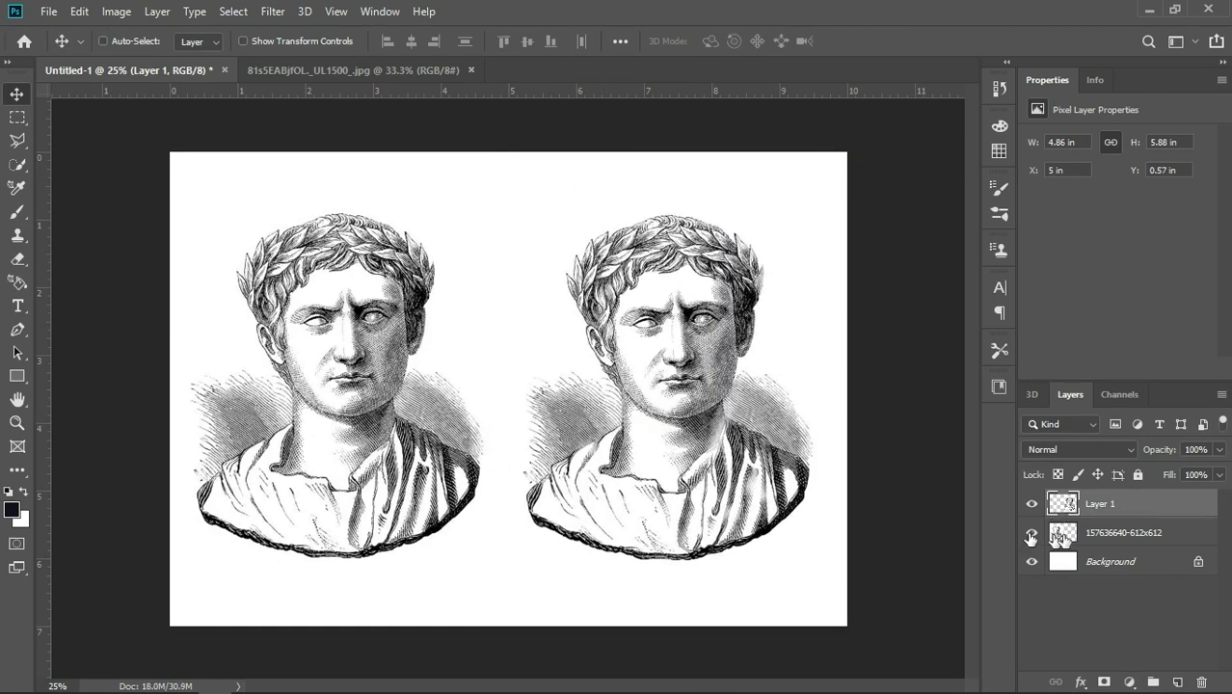
{"action": "left_click_drag", "start_coordinate": [683, 525], "coordinate": [599, 438]}
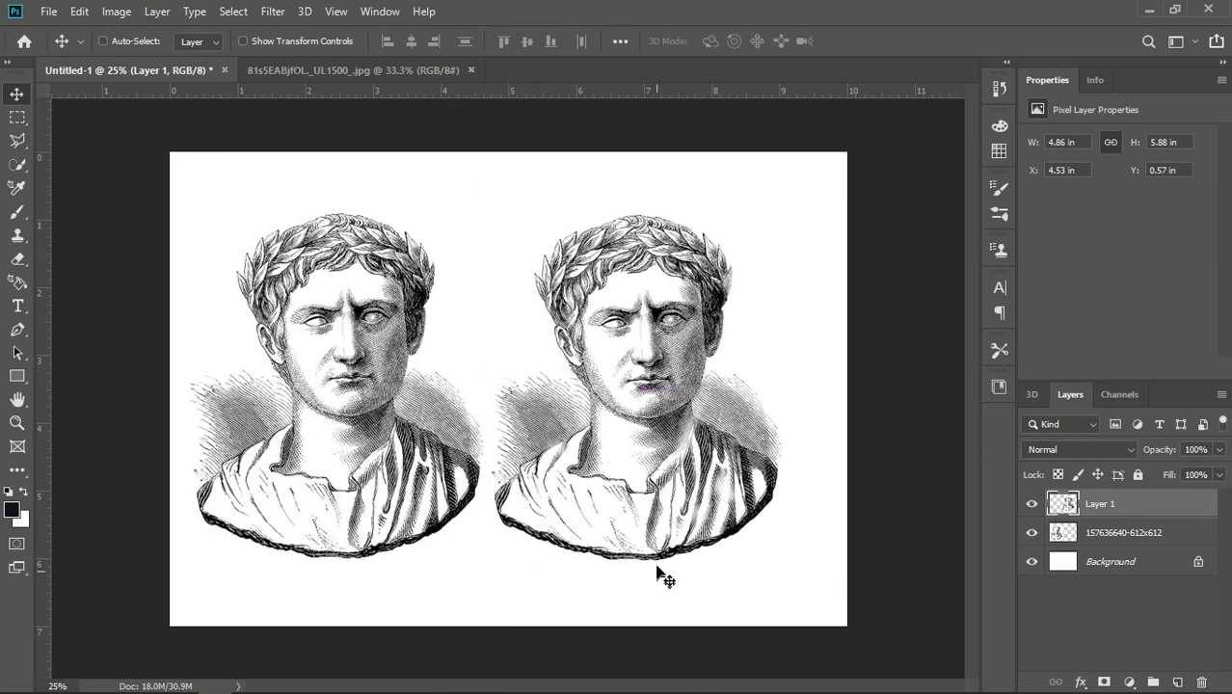
Reselect Clone Stamp and switch to the blue Node T-shirt document.
{"action": "left_click", "coordinate": [14, 241]}
{"action": "left_click", "coordinate": [1137, 517]}
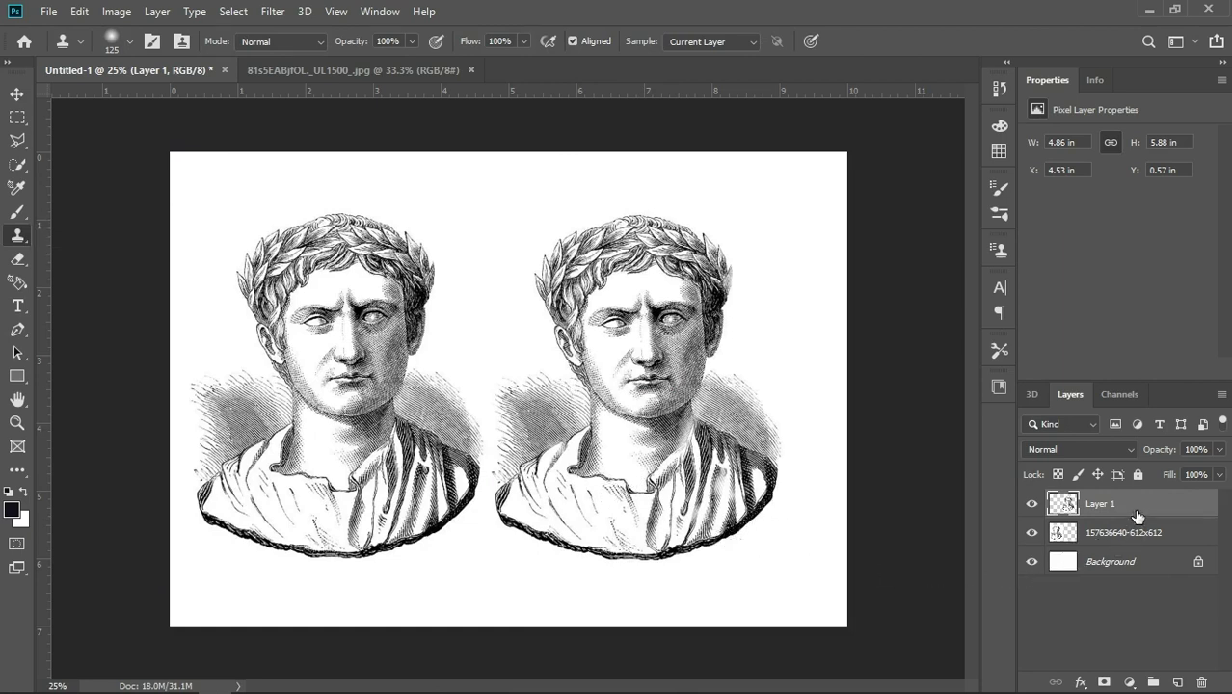
{"action": "left_click", "coordinate": [370, 71]}
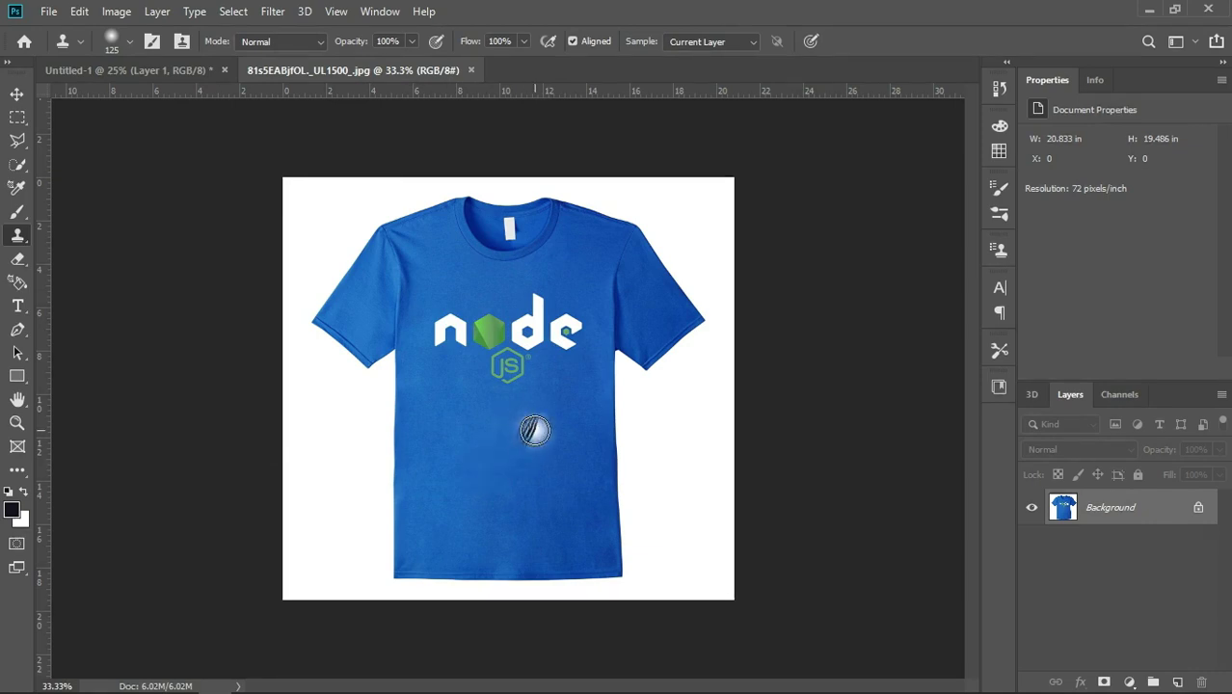
Using the Clone Stamp Tool, sample plain blue fabric and paint it over the logo's white 'n'.
{"action": "right_click", "coordinate": [17, 235]}
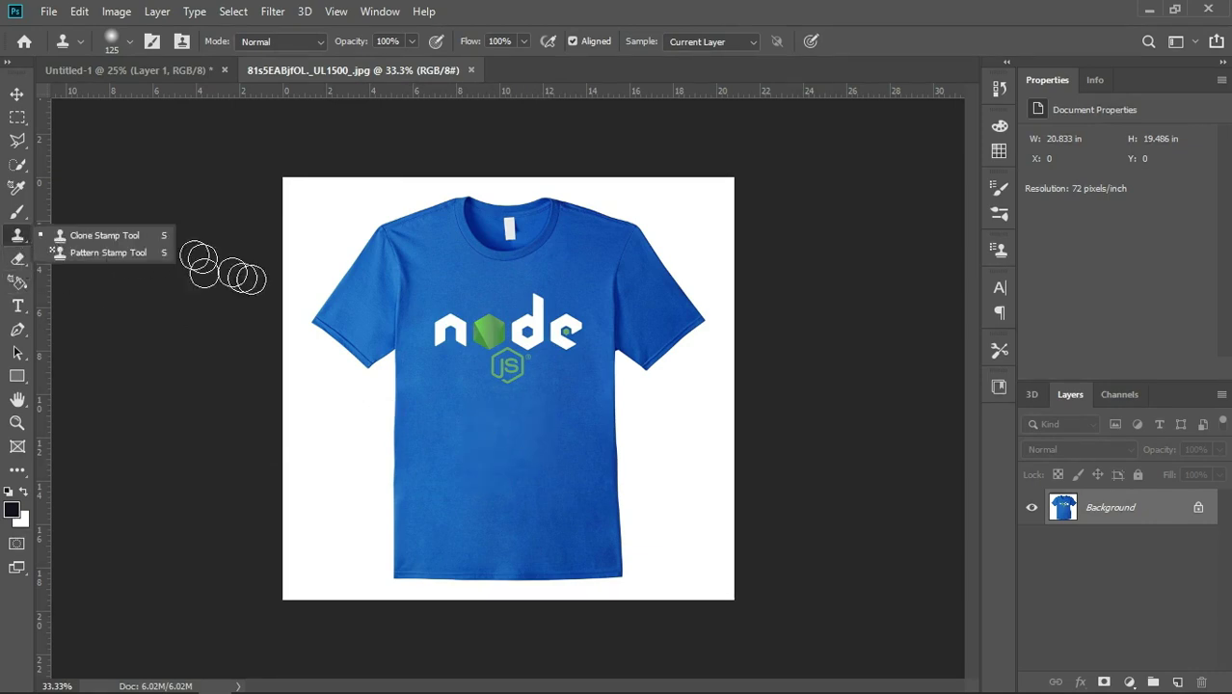
{"action": "left_click", "coordinate": [101, 235]}
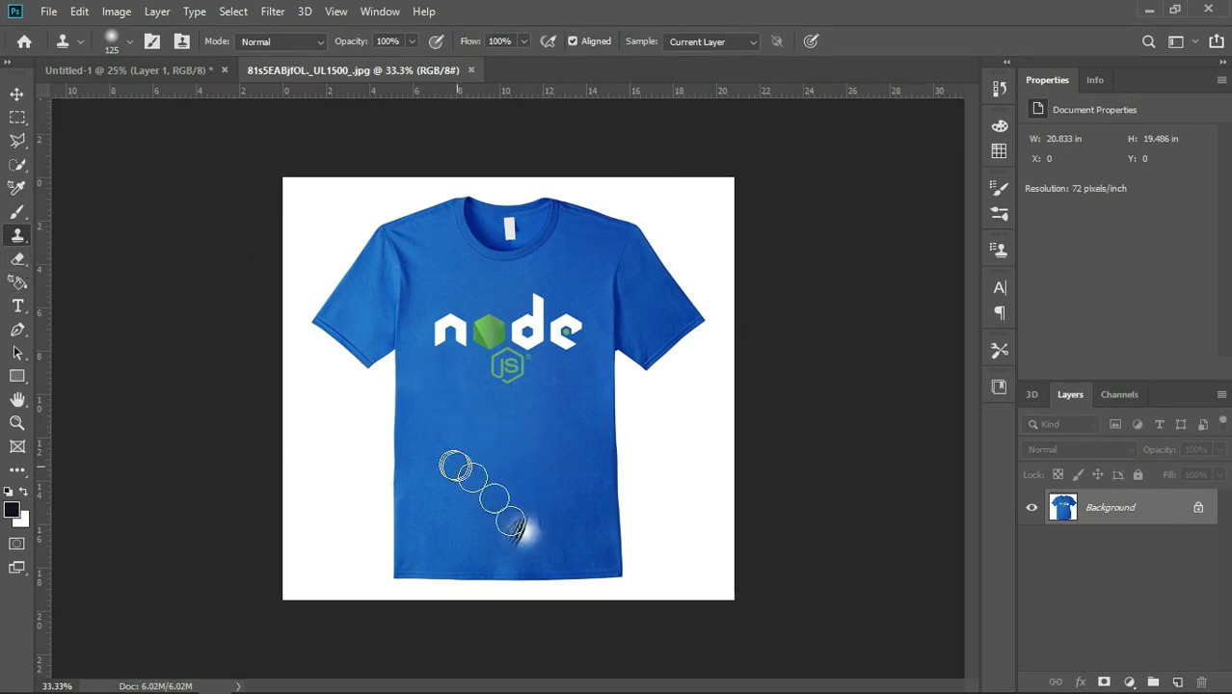
{"action": "left_click", "coordinate": [462, 439], "text": "alt"}
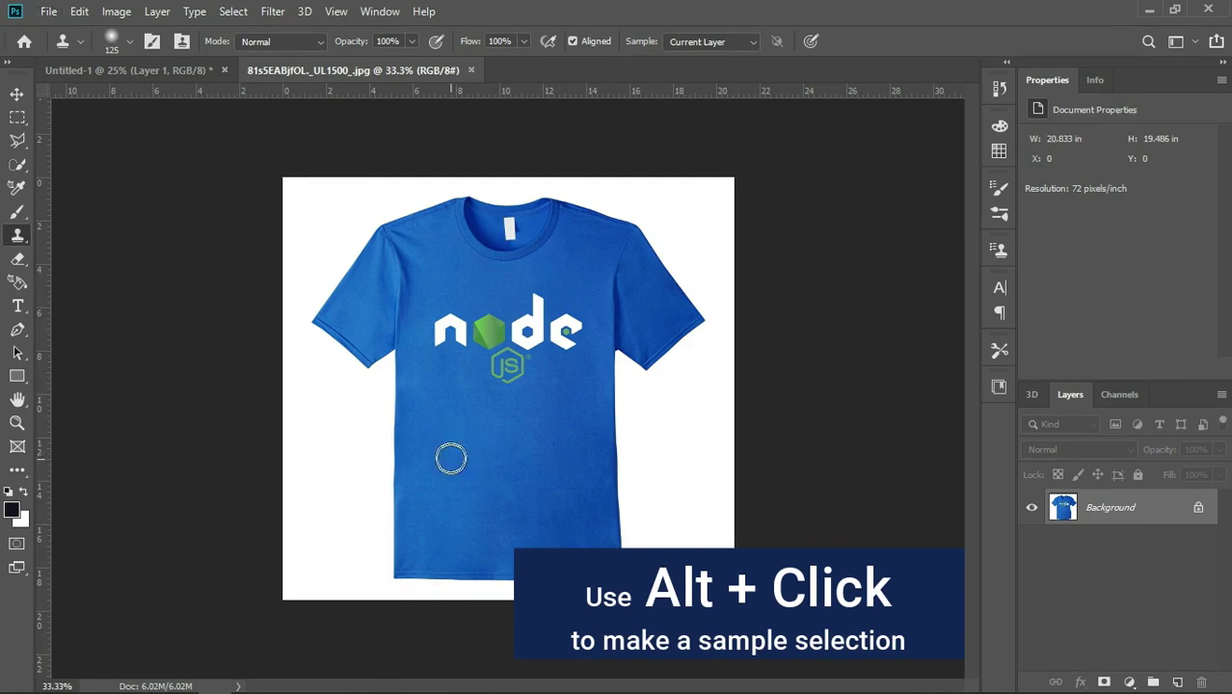
{"action": "left_click_drag", "start_coordinate": [428, 343], "coordinate": [458, 333]}
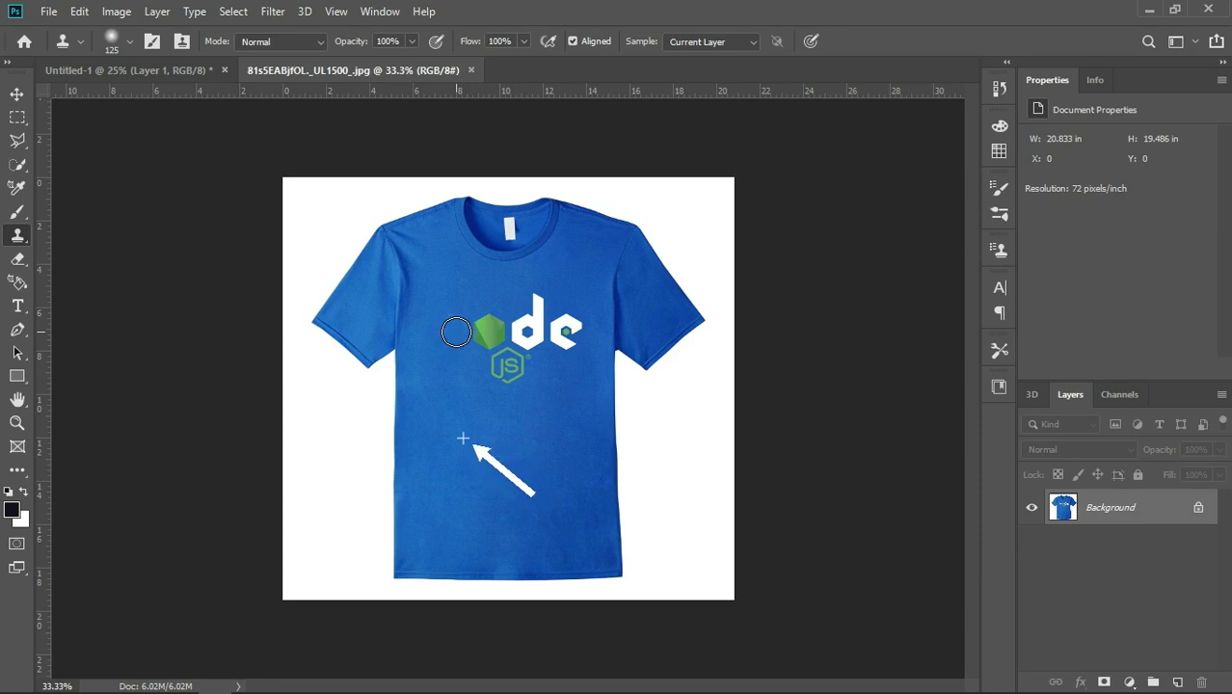
Clone blue fabric over the green hexagon, JS mark, 'ode' letters and leftover white patches.
{"action": "mouse_move", "coordinate": [459, 334]}
{"action": "left_mouse_down"}
{"action": "mouse_move", "coordinate": [491, 357]}
{"action": "mouse_move", "coordinate": [510, 343]}
{"action": "mouse_move", "coordinate": [494, 326]}
{"action": "mouse_move", "coordinate": [531, 325]}
{"action": "mouse_move", "coordinate": [542, 297]}
{"action": "mouse_move", "coordinate": [539, 335]}
{"action": "mouse_move", "coordinate": [564, 328]}
{"action": "left_mouse_up"}
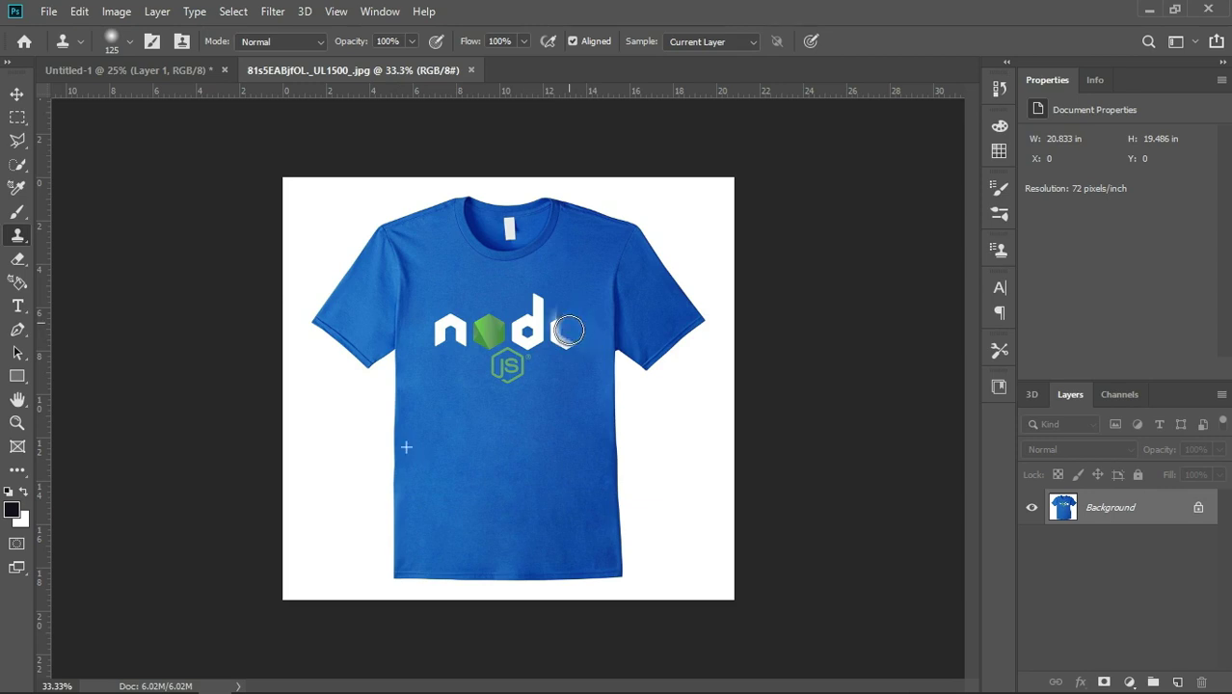
{"action": "mouse_move", "coordinate": [562, 345]}
{"action": "left_mouse_down"}
{"action": "mouse_move", "coordinate": [545, 358]}
{"action": "mouse_move", "coordinate": [539, 337]}
{"action": "mouse_move", "coordinate": [491, 361]}
{"action": "mouse_move", "coordinate": [483, 317]}
{"action": "mouse_move", "coordinate": [461, 381]}
{"action": "mouse_move", "coordinate": [445, 325]}
{"action": "mouse_move", "coordinate": [440, 355]}
{"action": "left_mouse_up"}
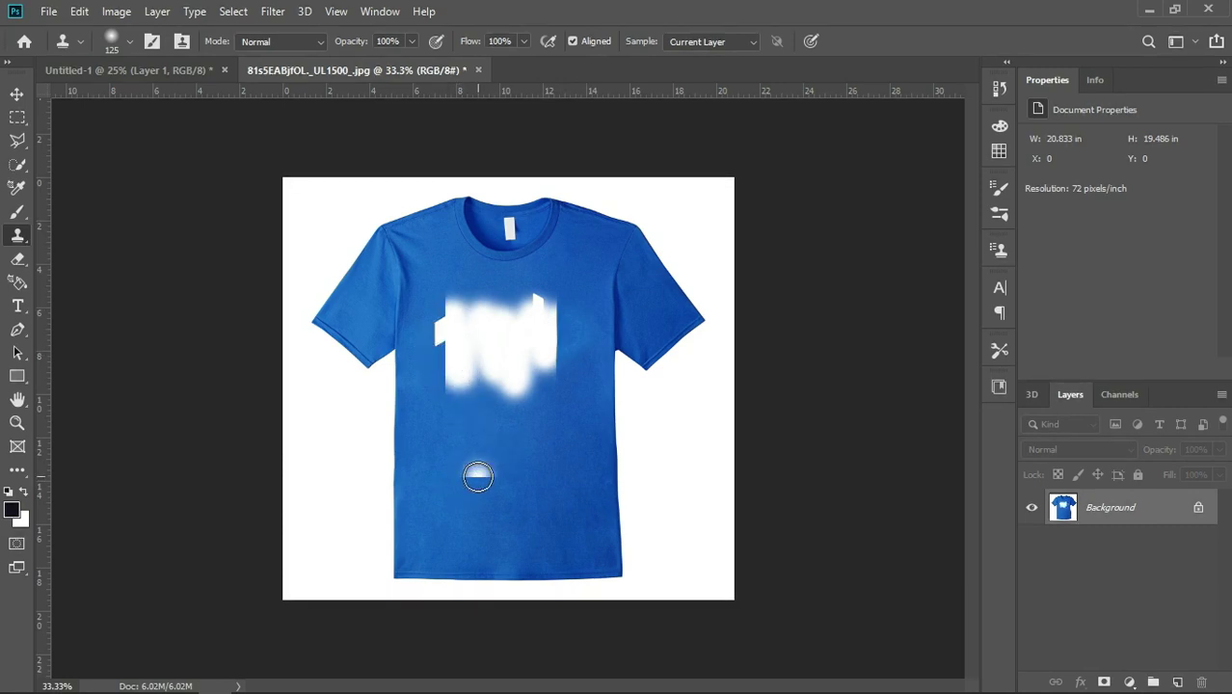
{"action": "left_click", "coordinate": [481, 472], "text": "alt"}
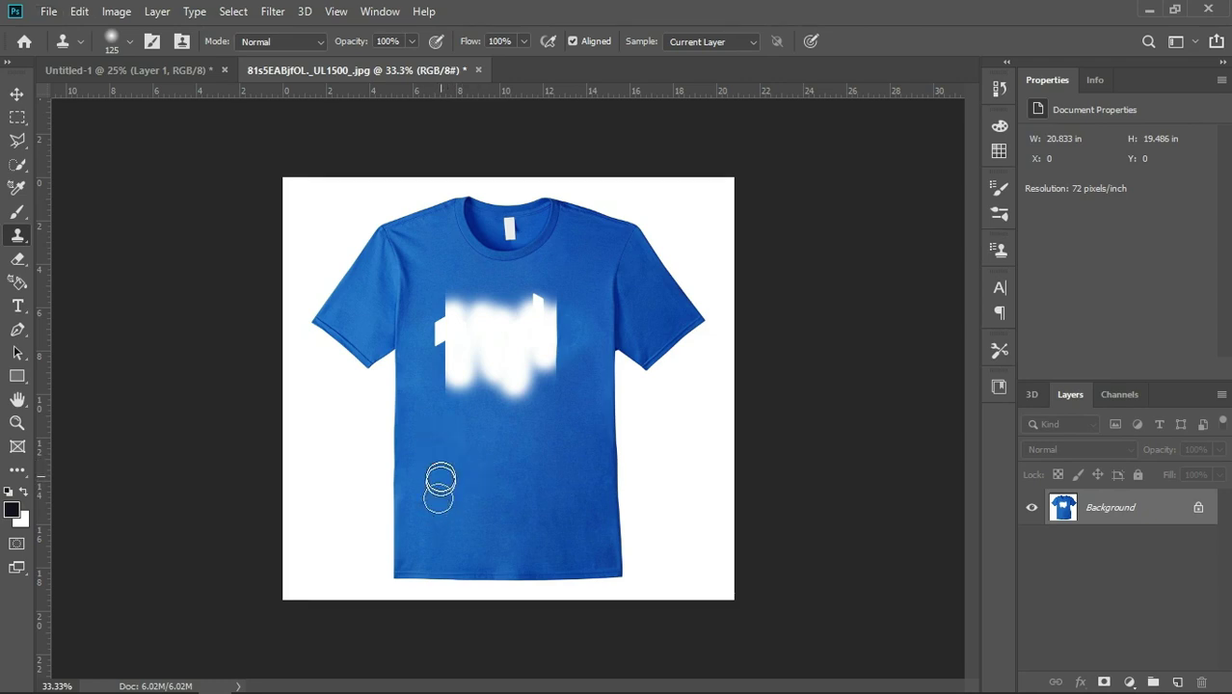
{"action": "left_click_drag", "start_coordinate": [432, 328], "coordinate": [429, 339]}
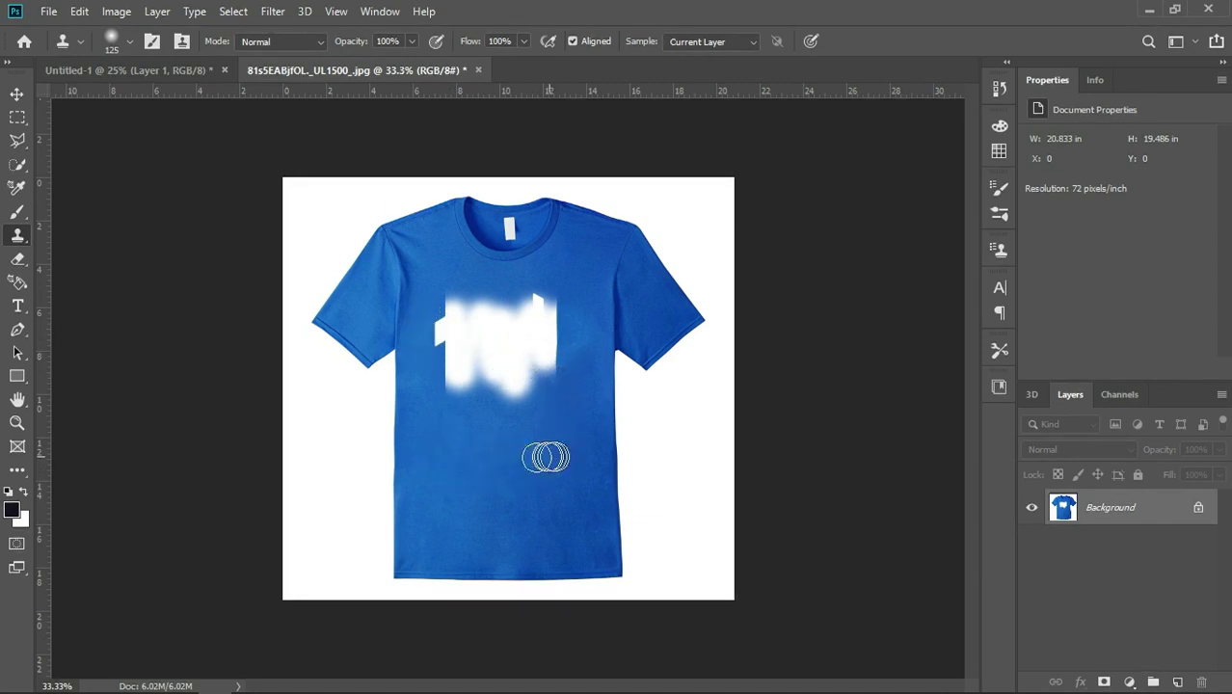
{"action": "mouse_move", "coordinate": [439, 325]}
{"action": "left_mouse_down"}
{"action": "mouse_move", "coordinate": [445, 357]}
{"action": "mouse_move", "coordinate": [441, 344]}
{"action": "mouse_move", "coordinate": [512, 330]}
{"action": "mouse_move", "coordinate": [544, 279]}
{"action": "mouse_move", "coordinate": [559, 294]}
{"action": "mouse_move", "coordinate": [551, 369]}
{"action": "mouse_move", "coordinate": [522, 390]}
{"action": "mouse_move", "coordinate": [467, 364]}
{"action": "mouse_move", "coordinate": [460, 381]}
{"action": "mouse_move", "coordinate": [448, 344]}
{"action": "mouse_move", "coordinate": [453, 384]}
{"action": "mouse_move", "coordinate": [522, 384]}
{"action": "mouse_move", "coordinate": [545, 362]}
{"action": "mouse_move", "coordinate": [509, 333]}
{"action": "mouse_move", "coordinate": [533, 488]}
{"action": "left_mouse_up"}
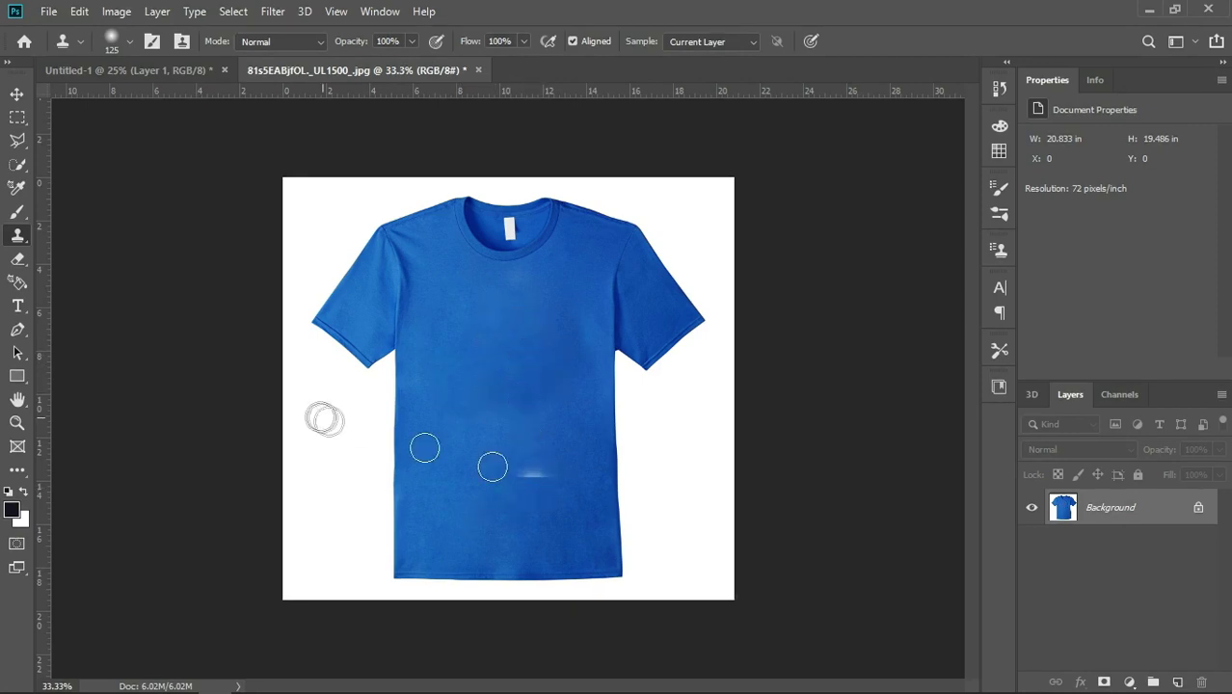
Add a 'custome text' type label at 72 pt and centre it on the shirt chest.
{"action": "left_click", "coordinate": [17, 305]}
{"action": "left_click", "coordinate": [446, 392]}
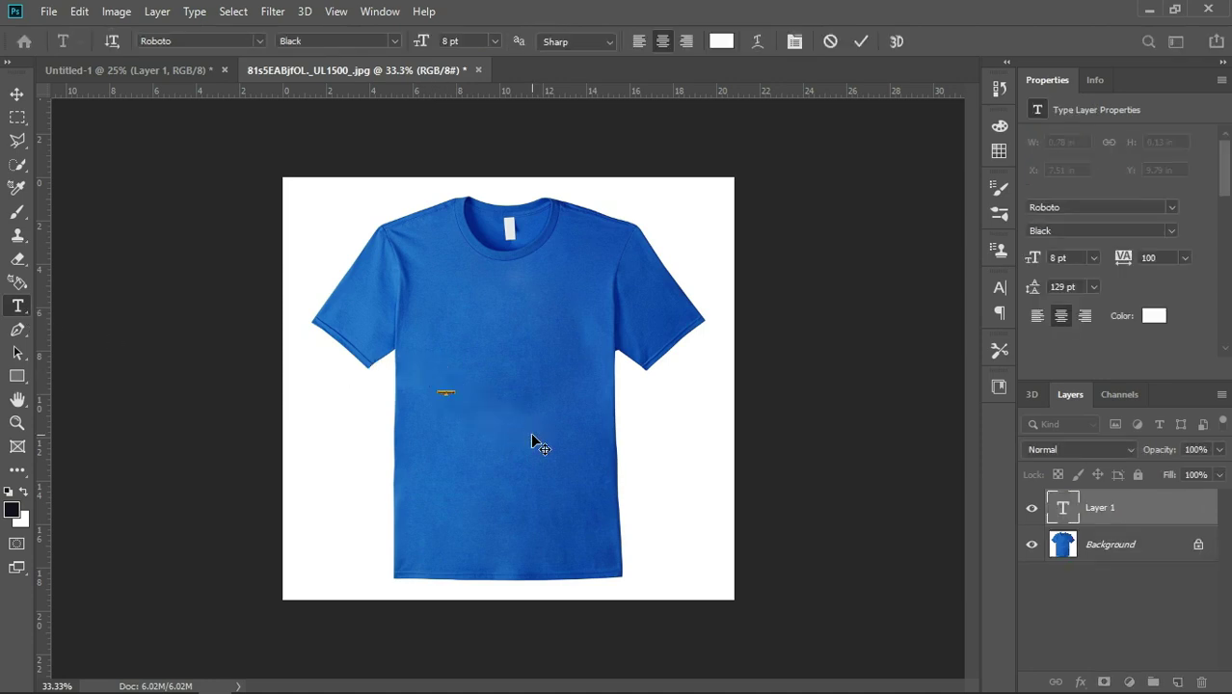
{"action": "key", "text": "ctrl+Return"}
{"action": "left_click", "coordinate": [493, 41]}
{"action": "left_click", "coordinate": [471, 271]}
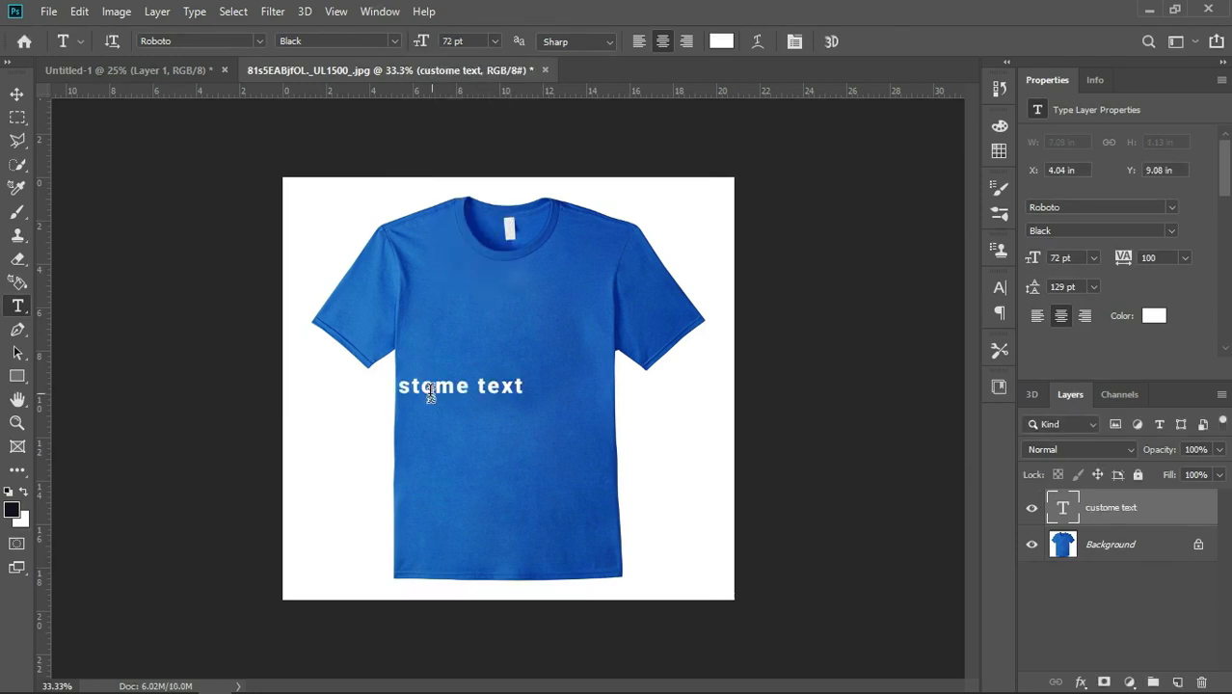
{"action": "key", "text": "v"}
{"action": "left_click_drag", "start_coordinate": [486, 387], "coordinate": [520, 328]}
Split the label onto two lines, set it to 120 pt, and commit.
{"action": "double_click", "coordinate": [1062, 507]}
{"action": "left_click", "coordinate": [531, 322]}
{"action": "key", "text": "Return"}
{"action": "double_click", "coordinate": [508, 358]}
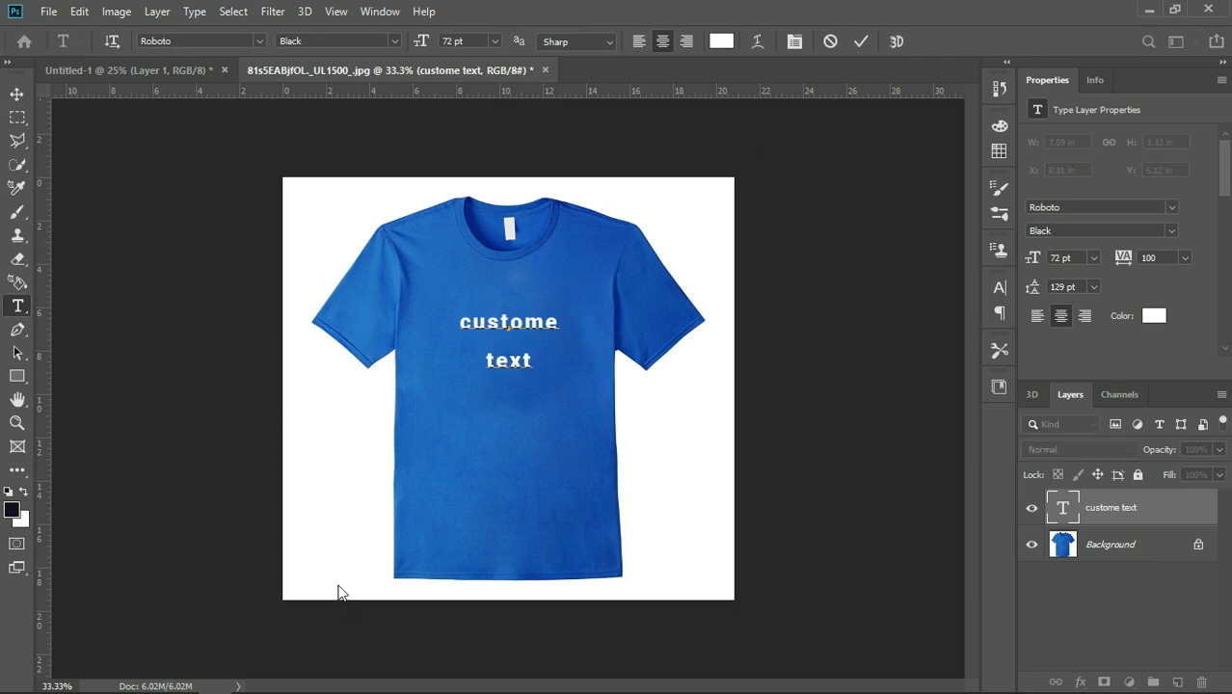
{"action": "key", "text": "ctrl+a"}
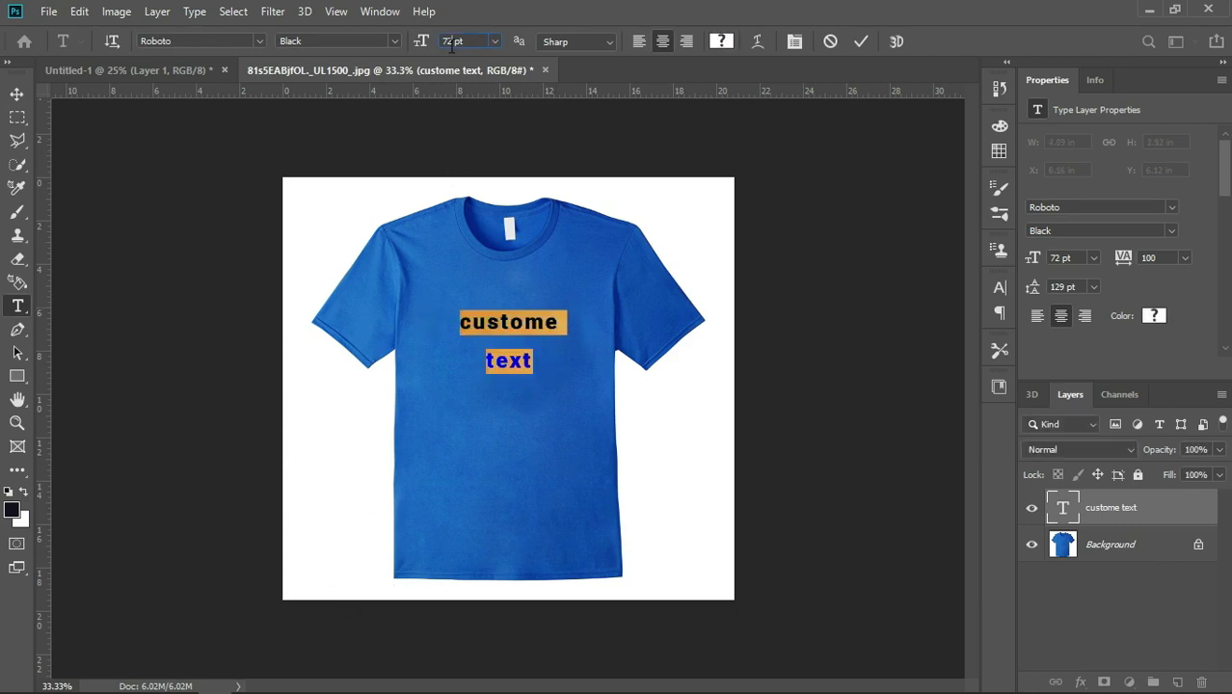
{"action": "key", "text": "Return"}
{"action": "key", "text": "BackSpace"}
{"action": "key", "text": "Return"}
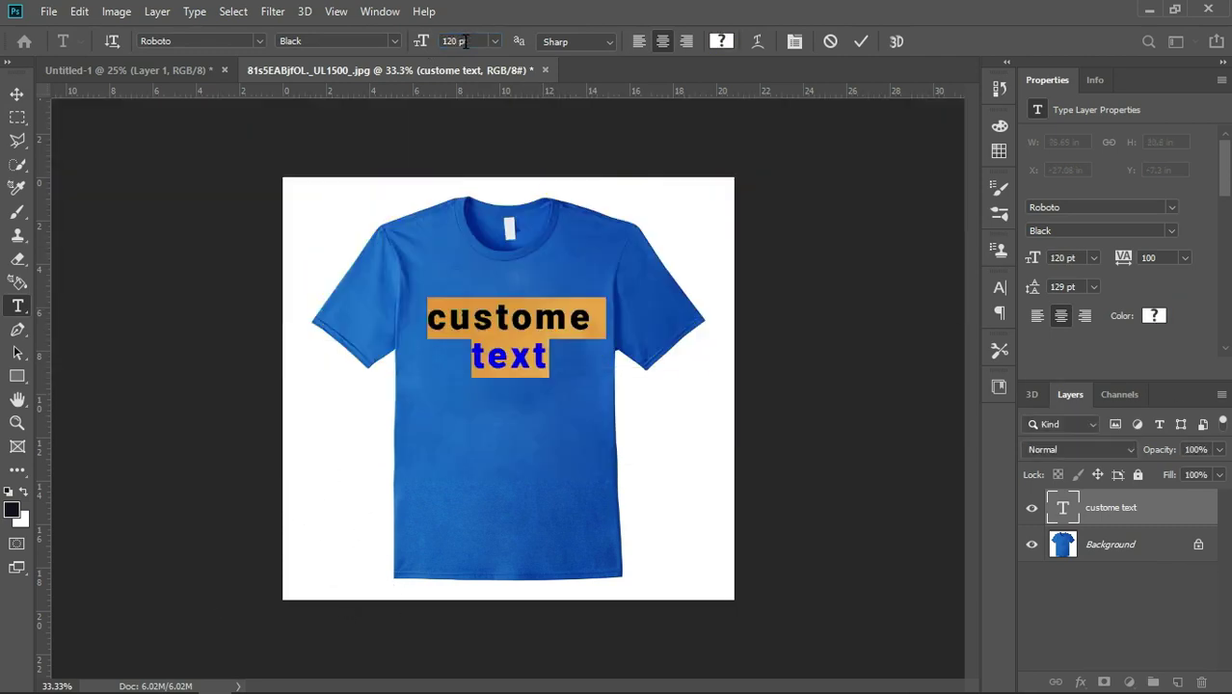
{"action": "key", "text": "ctrl+Return"}
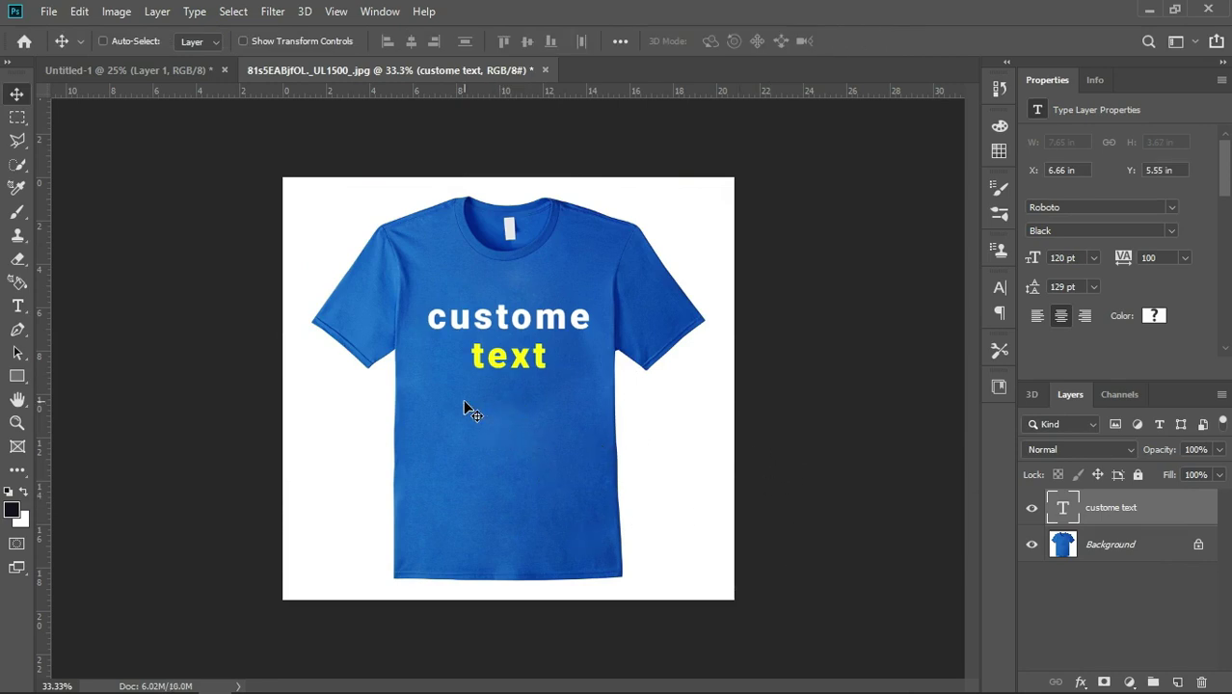
{"action": "left_click", "coordinate": [154, 69]}
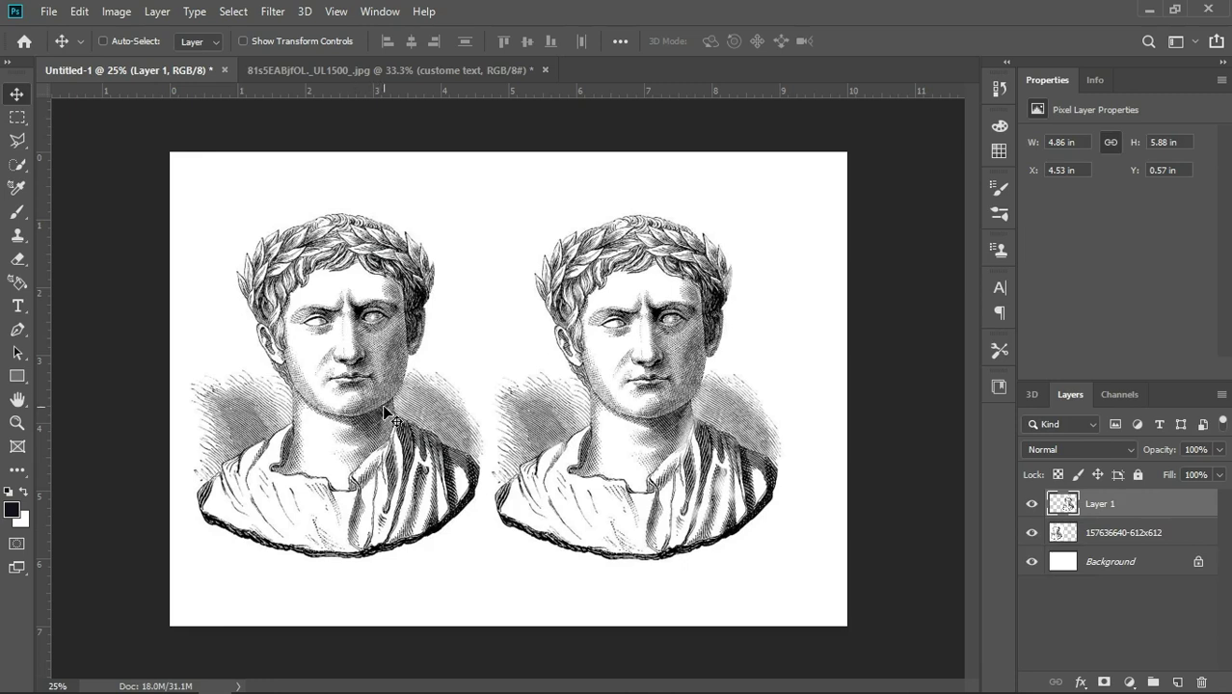
{"action": "left_click", "coordinate": [446, 74]}
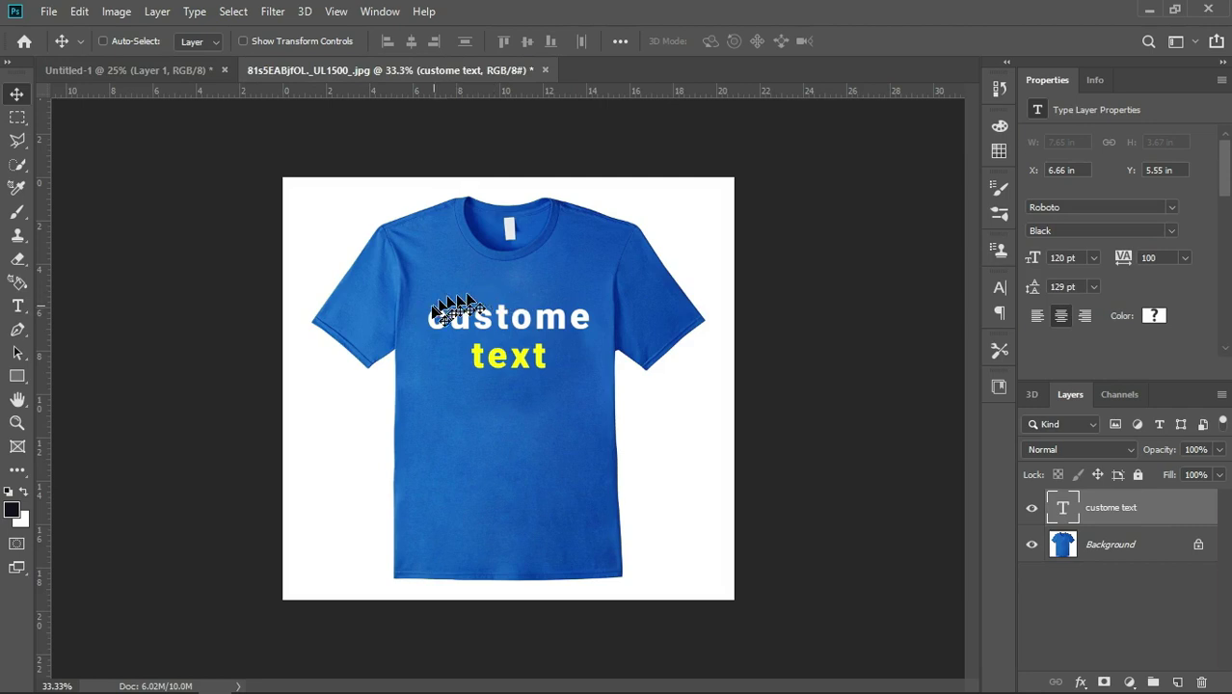